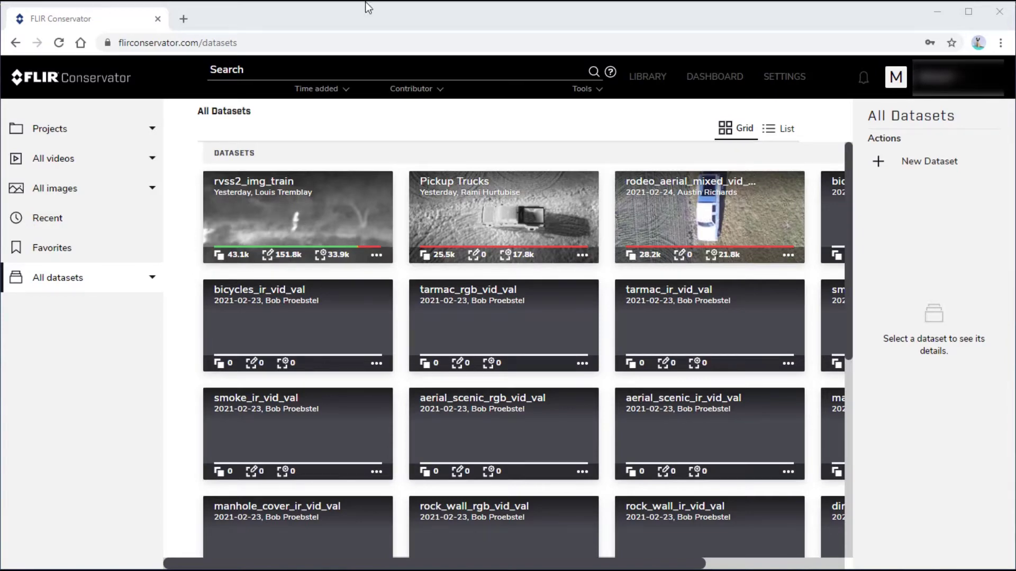
# Step: Search the datasets for ebt_level2_thermal_img_val and open that dataset
pyautogui.click(236, 69)
pyautogui.write('ebt_level2_thermal_img_val')
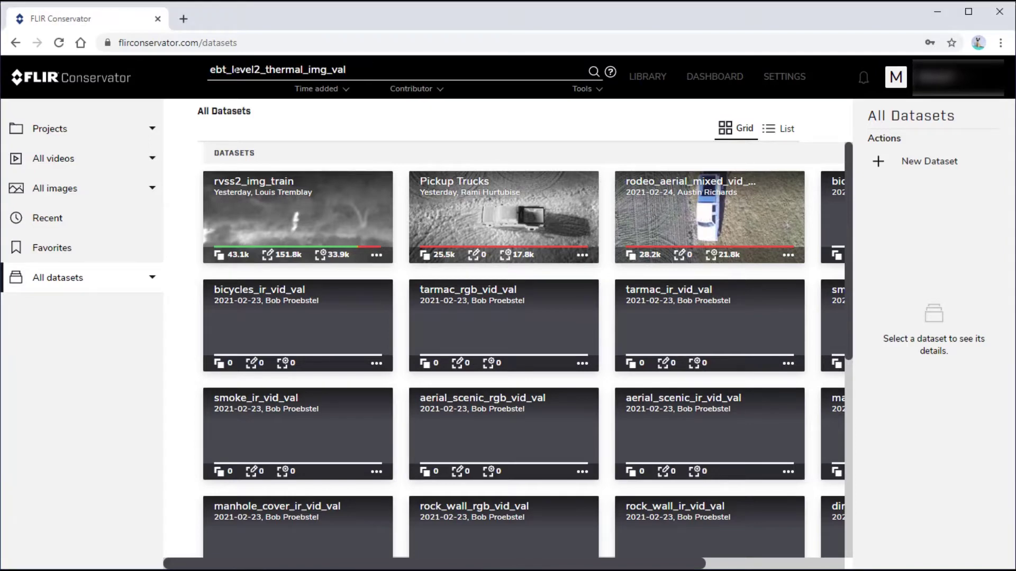
pyautogui.press('Return')
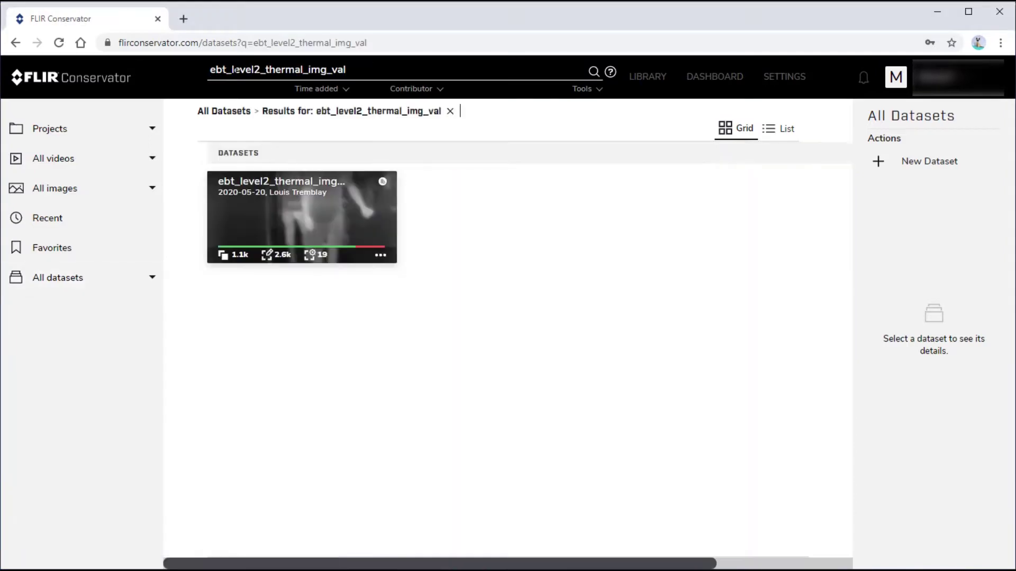
pyautogui.click(312, 207)
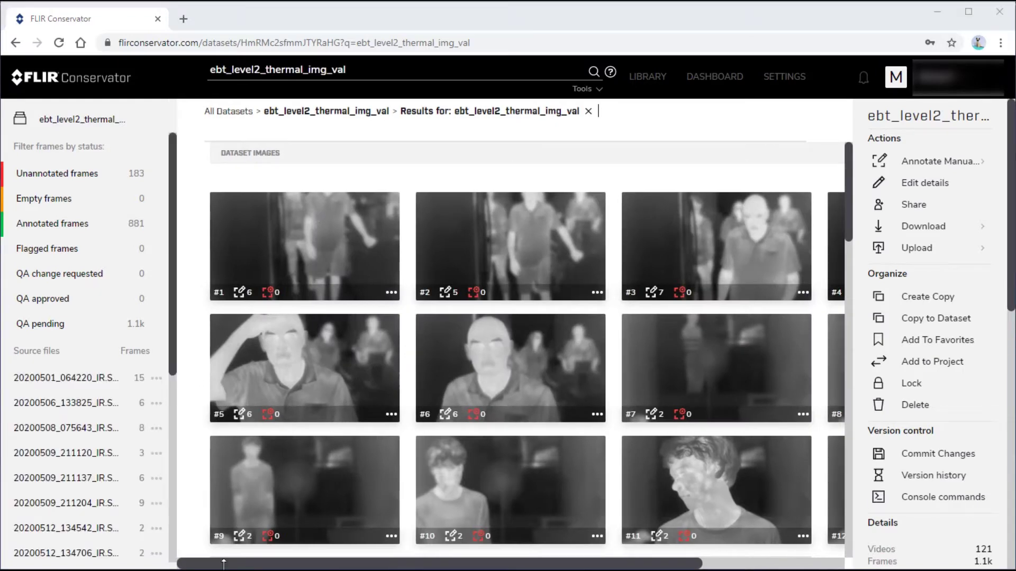
# Step: Go to the second page of source files and filter the dataset images to 20200520_114922_IR.SEQ
pyautogui.moveTo(175, 371); pyautogui.dragTo(159, 550)
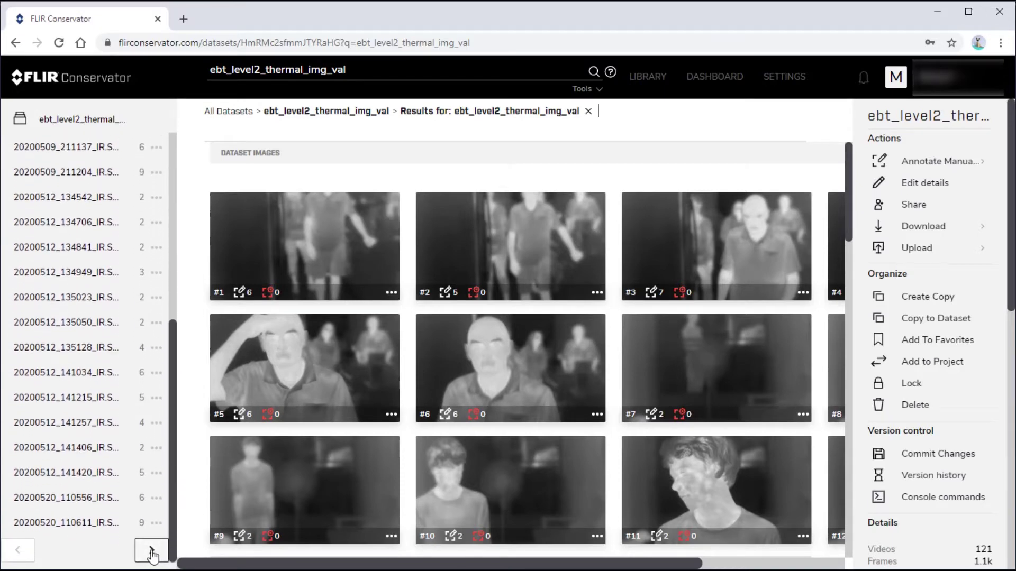
pyautogui.click(152, 551)
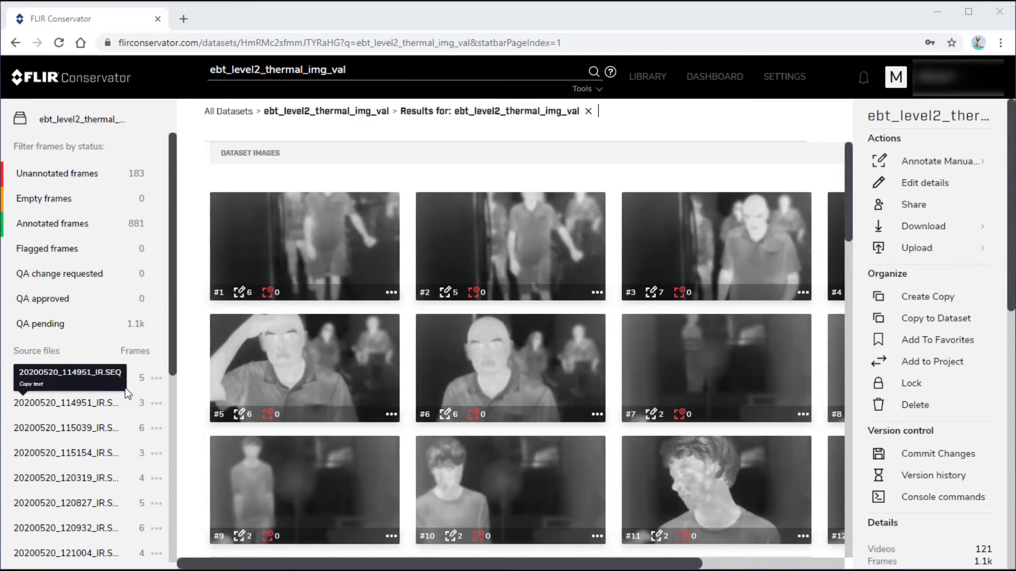
pyautogui.click(105, 386)
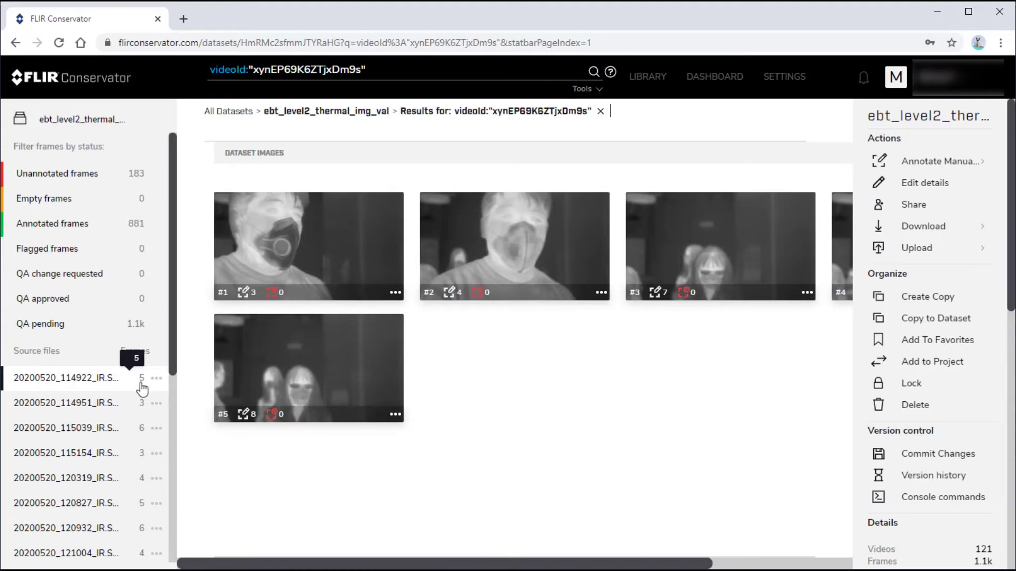
# Step: Add 20200520_114951_IR.SEQ to the image filter, toggle it off and on again, and clear the whole filter
pyautogui.keyDown('ctrl'); pyautogui.click(104, 411); pyautogui.keyUp('ctrl')
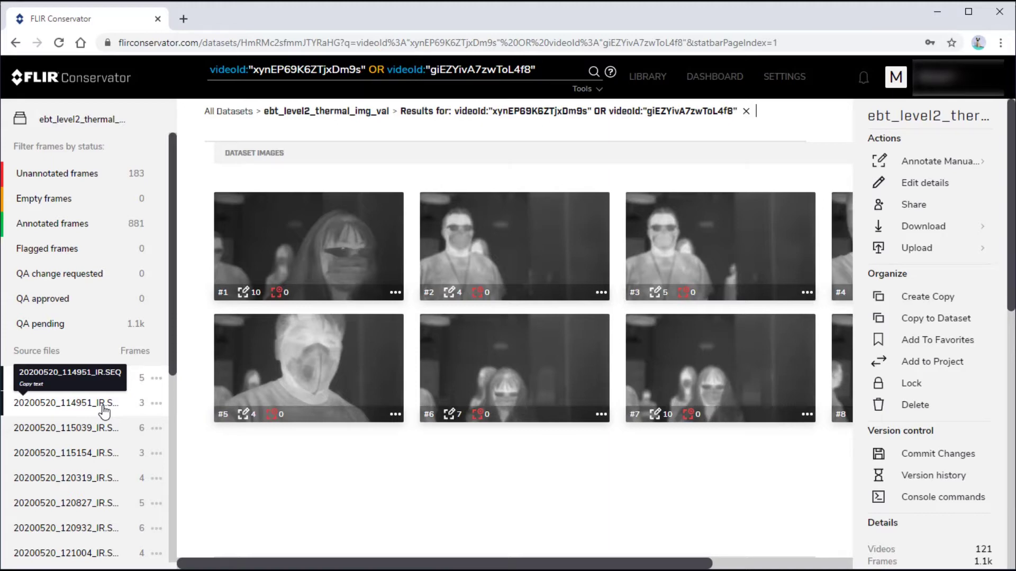
pyautogui.click(104, 409)
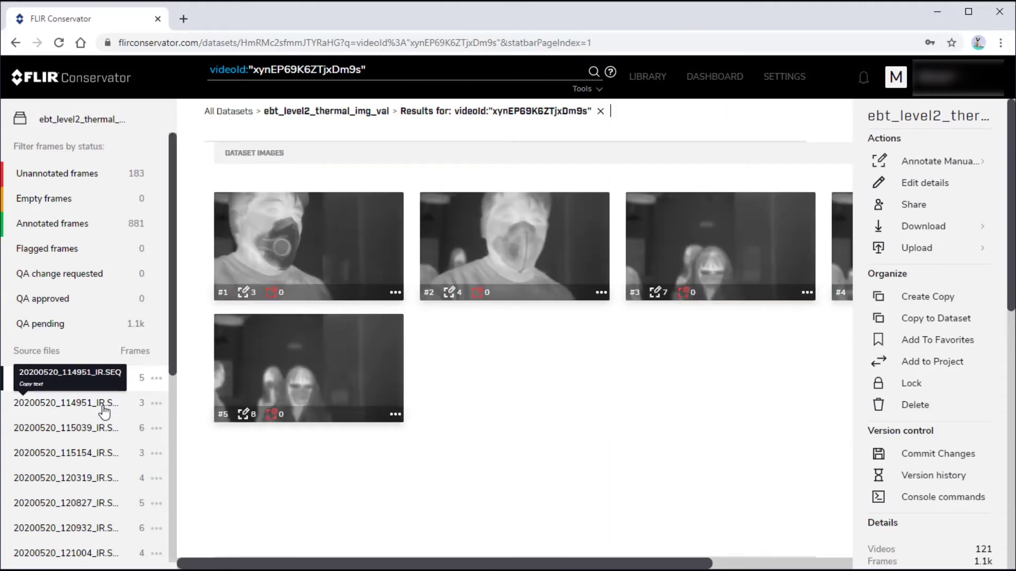
pyautogui.click(104, 412)
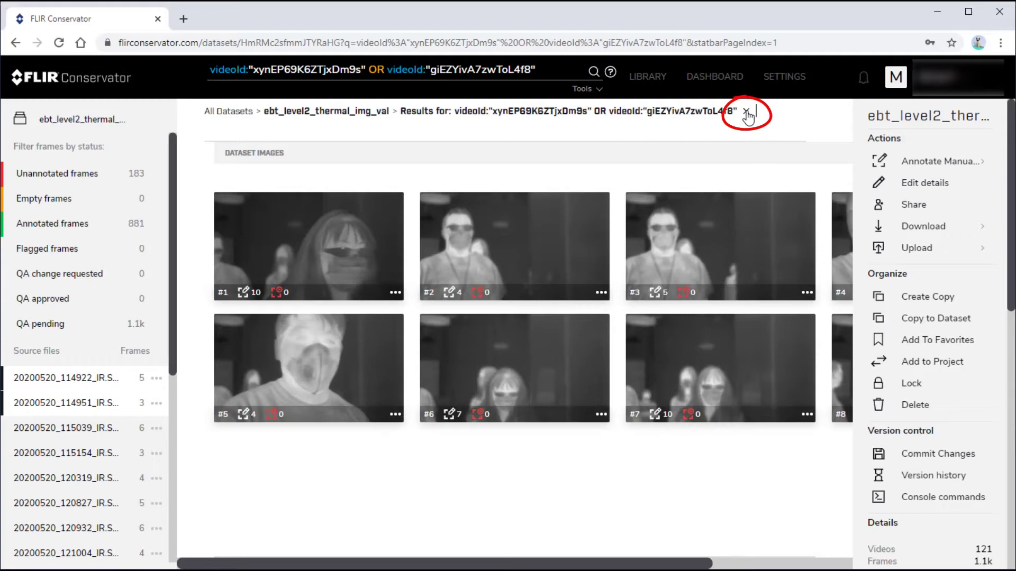
pyautogui.click(747, 112)
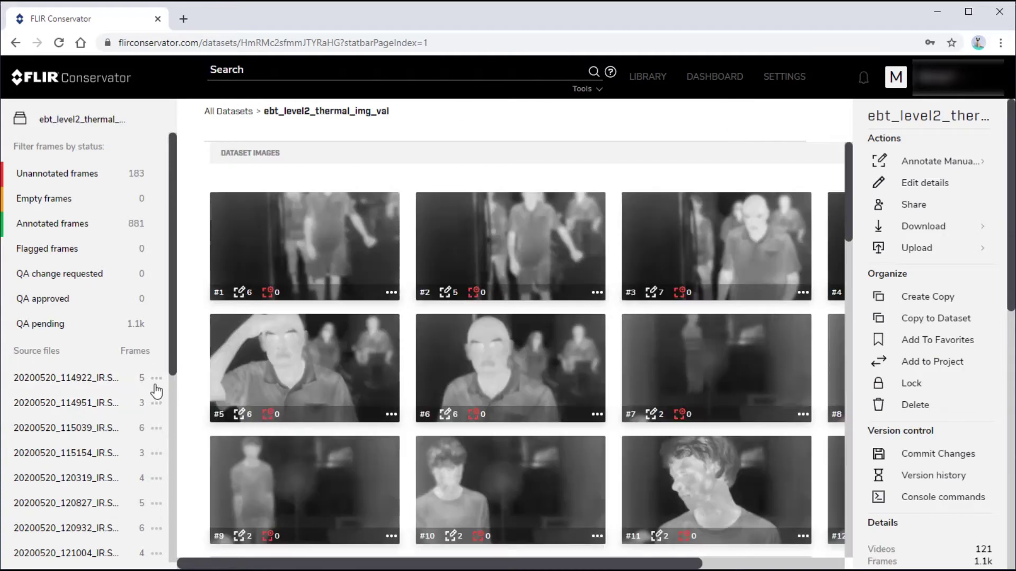
# Step: Open source file 20200520_114922_IR.SEQ in a new browser tab and return to the dataset
pyautogui.click(156, 378)
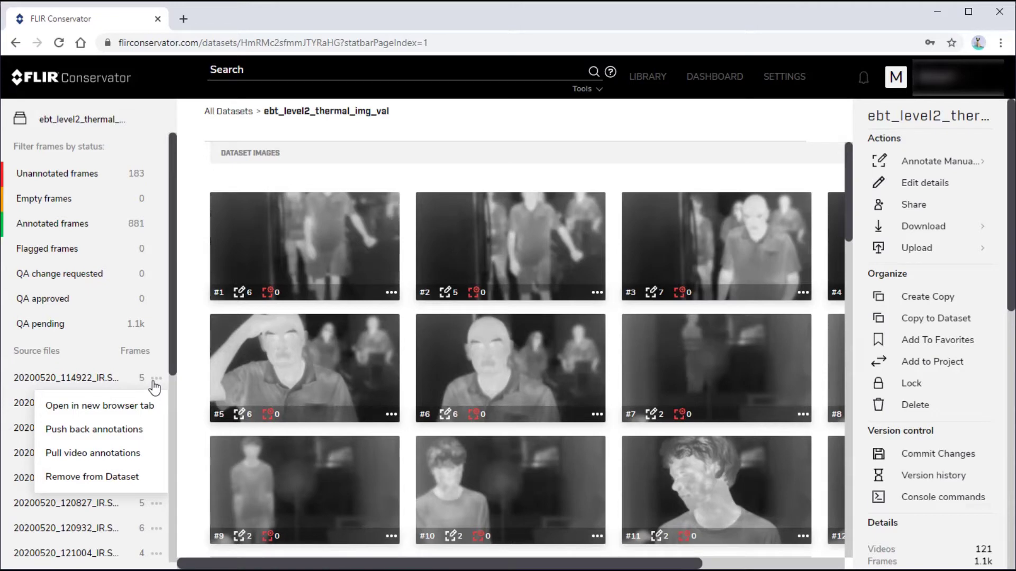
pyautogui.click(130, 411)
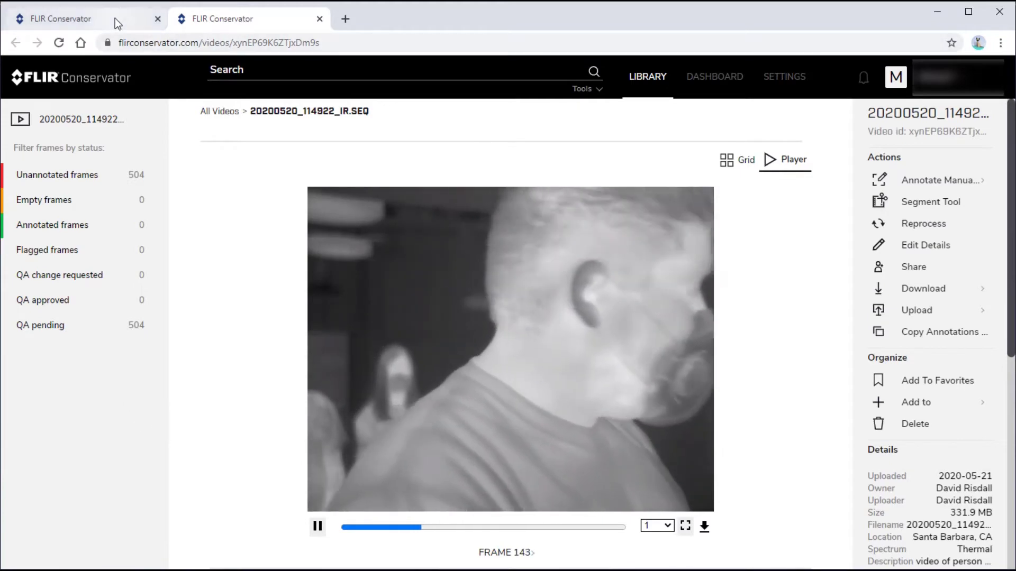
pyautogui.click(116, 18)
# Step: Start pushing the dataset annotations back to video 20200520_114922_IR.SEQ and cancel at the confirmation
pyautogui.click(157, 379)
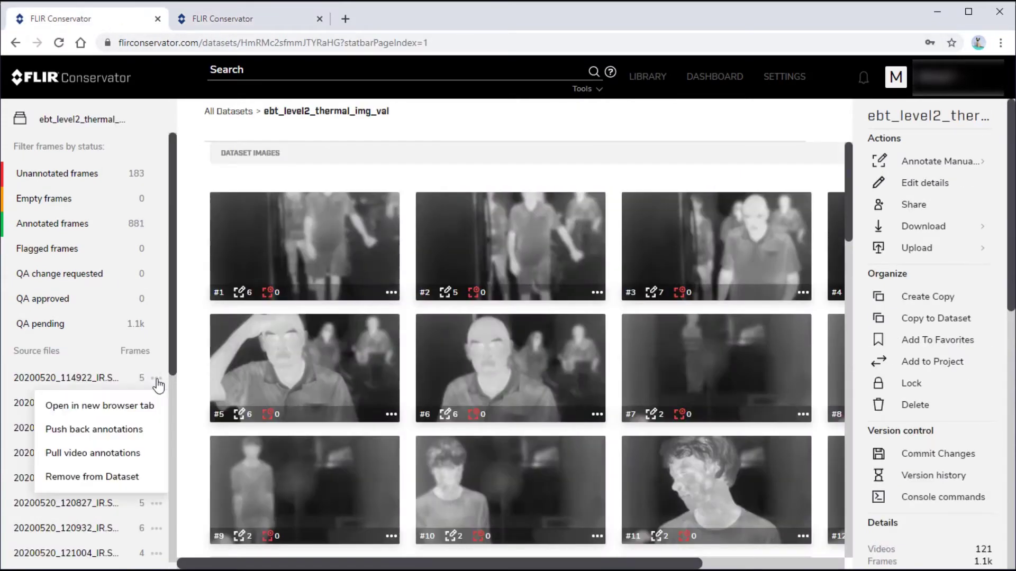
pyautogui.click(135, 432)
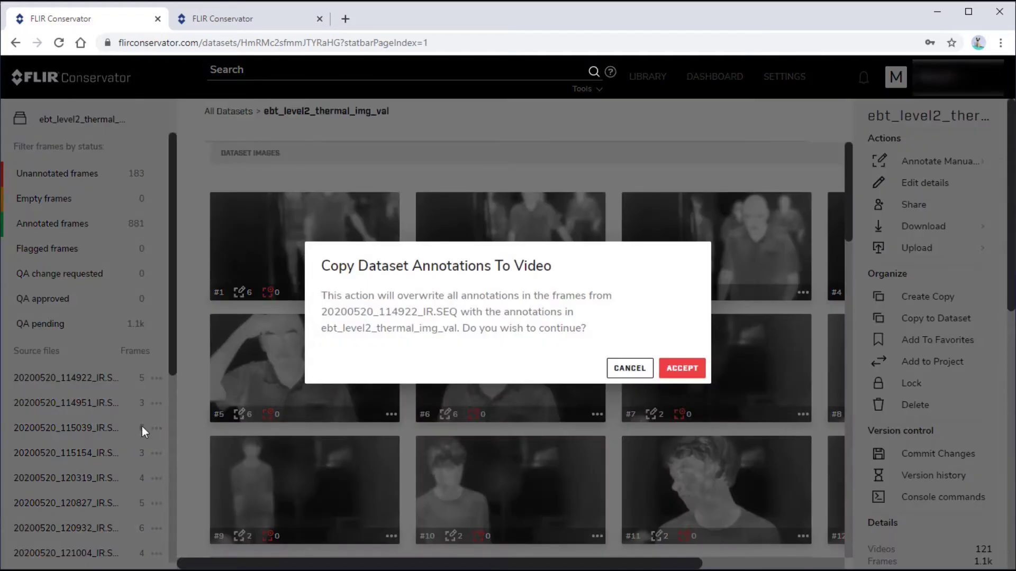
pyautogui.click(617, 374)
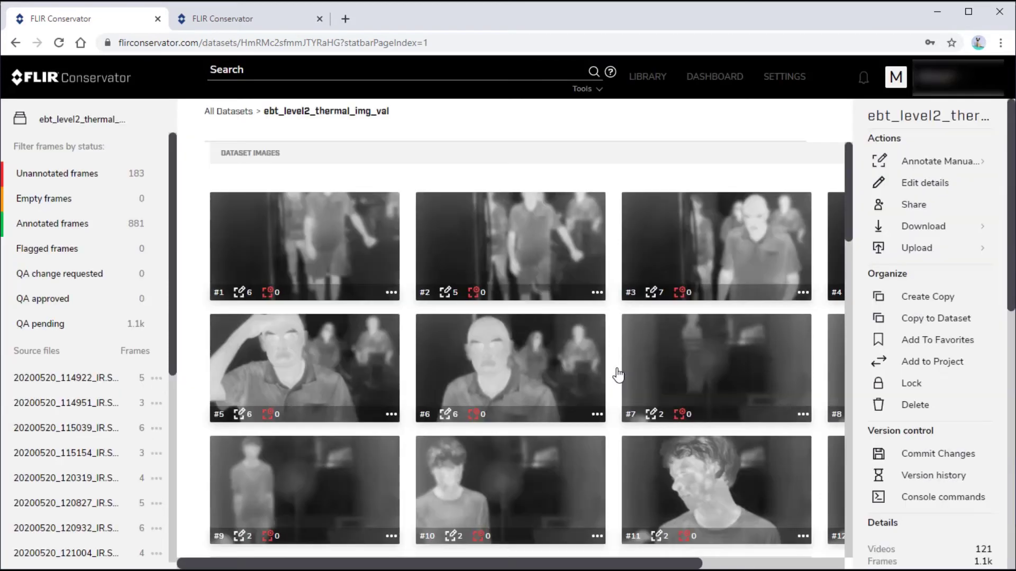
# Step: Start pulling the video annotations of 20200520_114922_IR.SEQ into the dataset and cancel at the confirmation
pyautogui.click(156, 379)
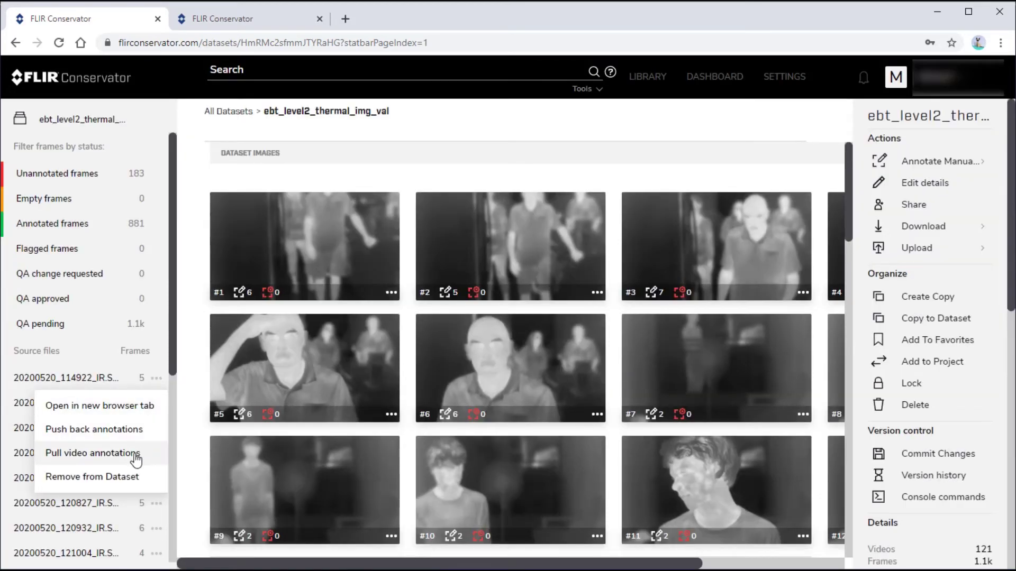
pyautogui.click(136, 455)
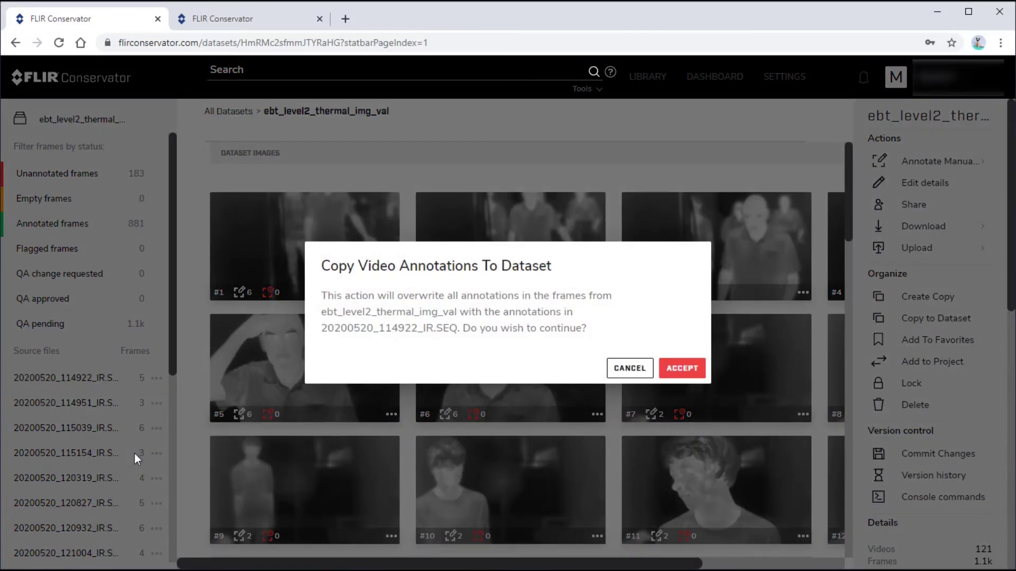
pyautogui.click(629, 369)
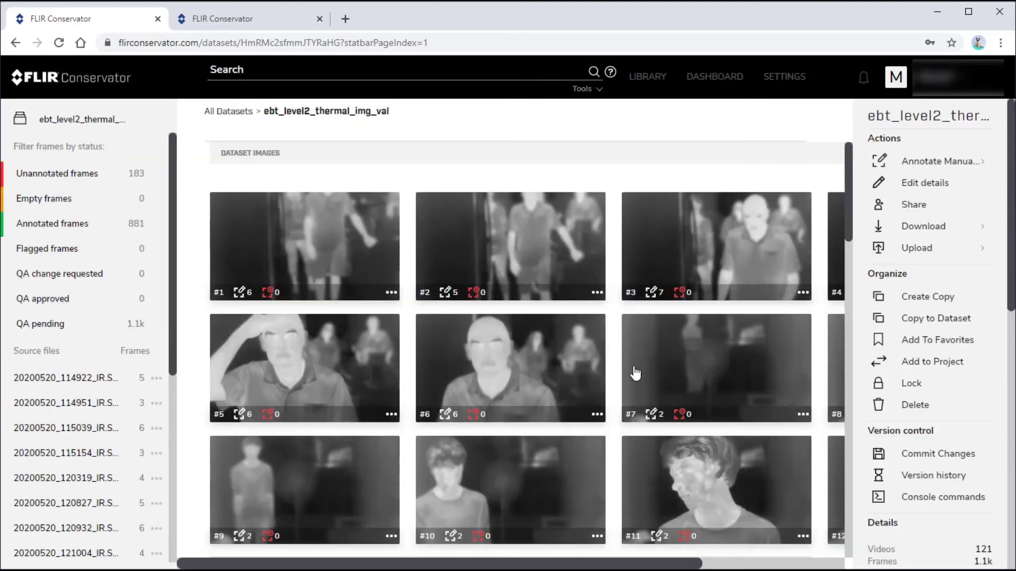
# Step: Start removing source file 20200520_114922_IR.SEQ from the dataset and cancel at the confirmation
pyautogui.click(156, 378)
pyautogui.click(131, 482)
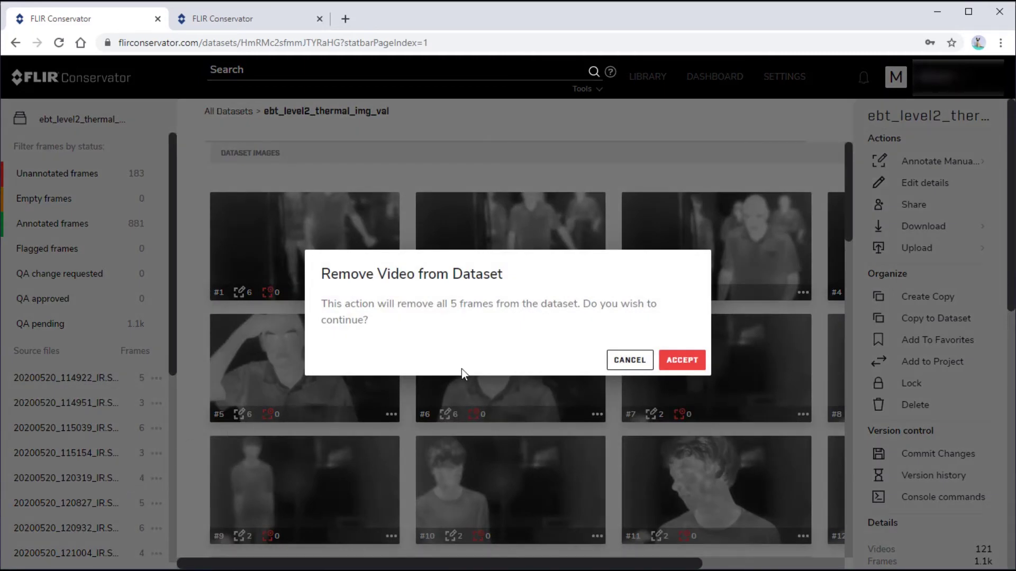
pyautogui.click(620, 363)
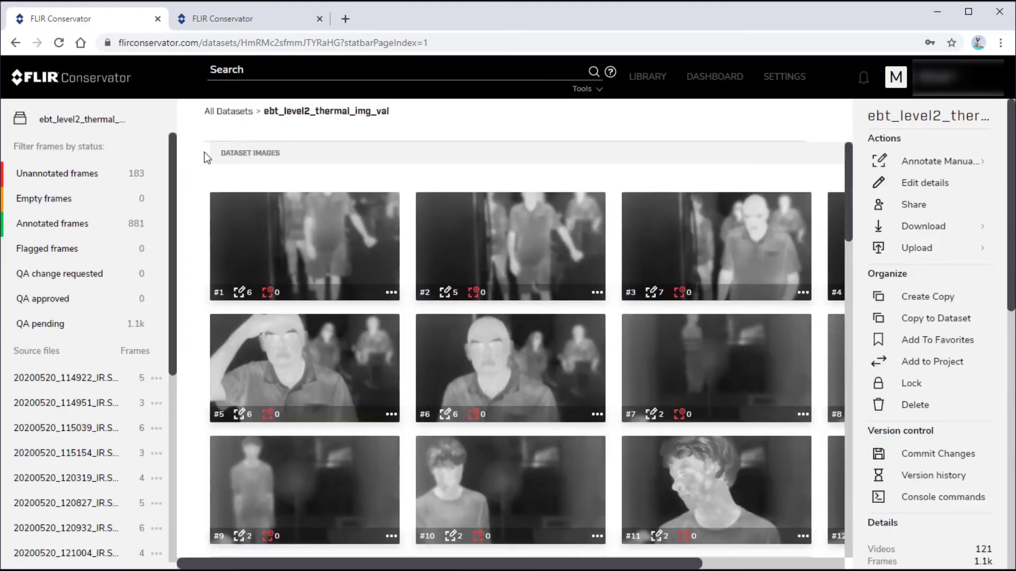
# Step: Open the dataset's first image and follow the source video link in its frame details
pyautogui.doubleClick(303, 243)
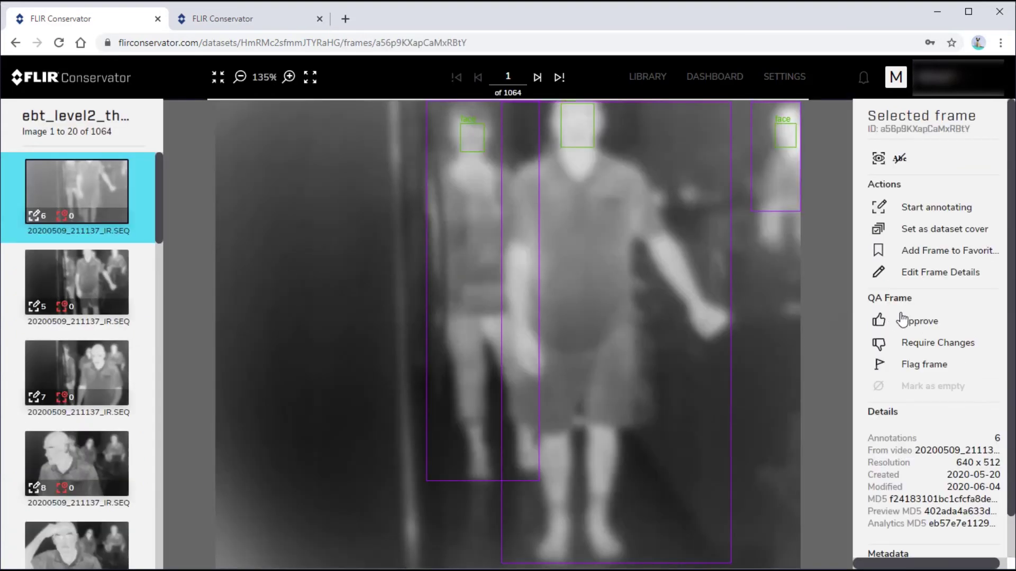
pyautogui.scroll(-1, 900, 317)
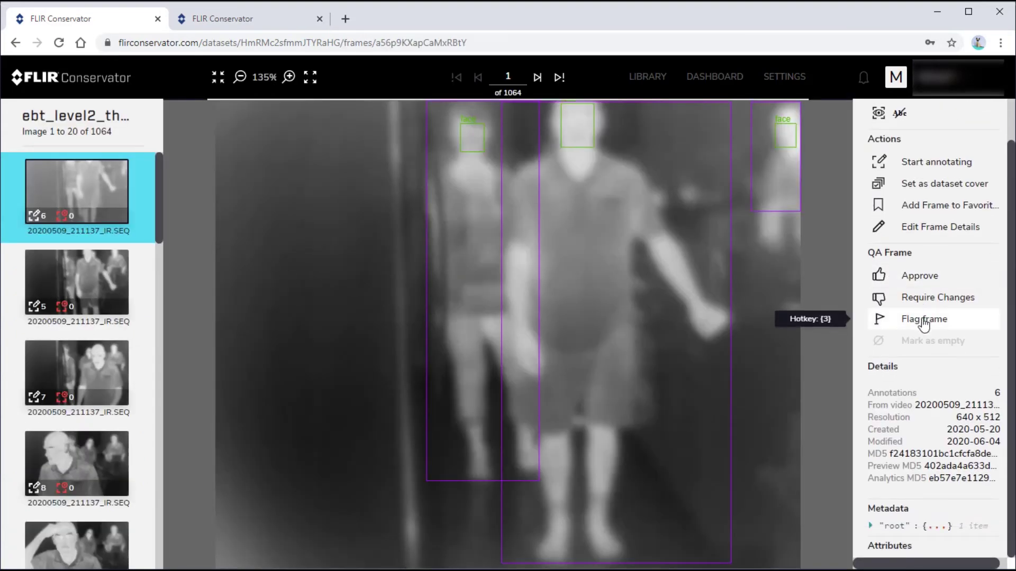
pyautogui.click(941, 405)
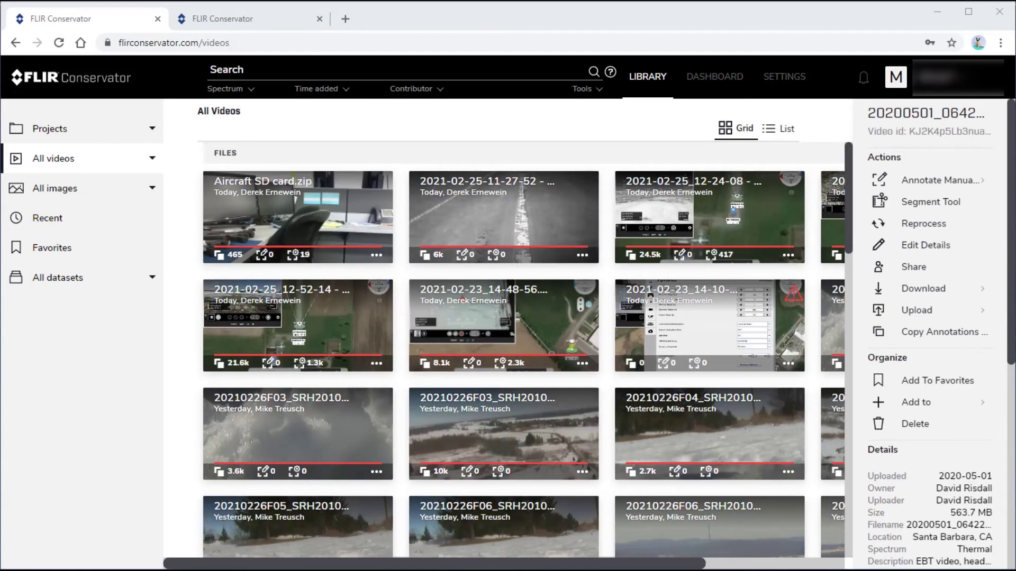
# Step: Search all videos for 20200501_064220_IR.SEQ and view the datasets and project folders that use it
pyautogui.click(212, 70)
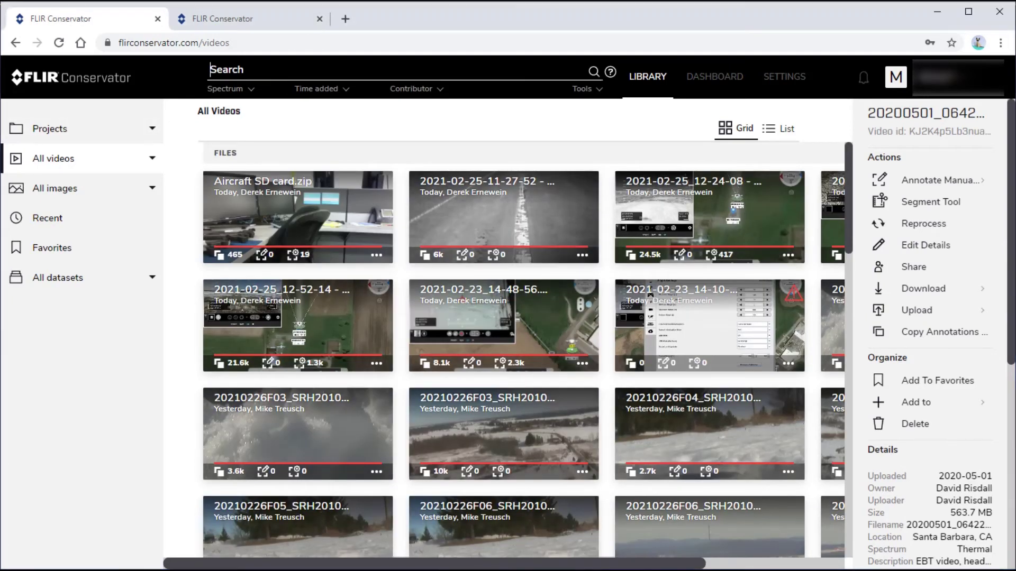
pyautogui.write('20200501_064220_IR.SEQ')
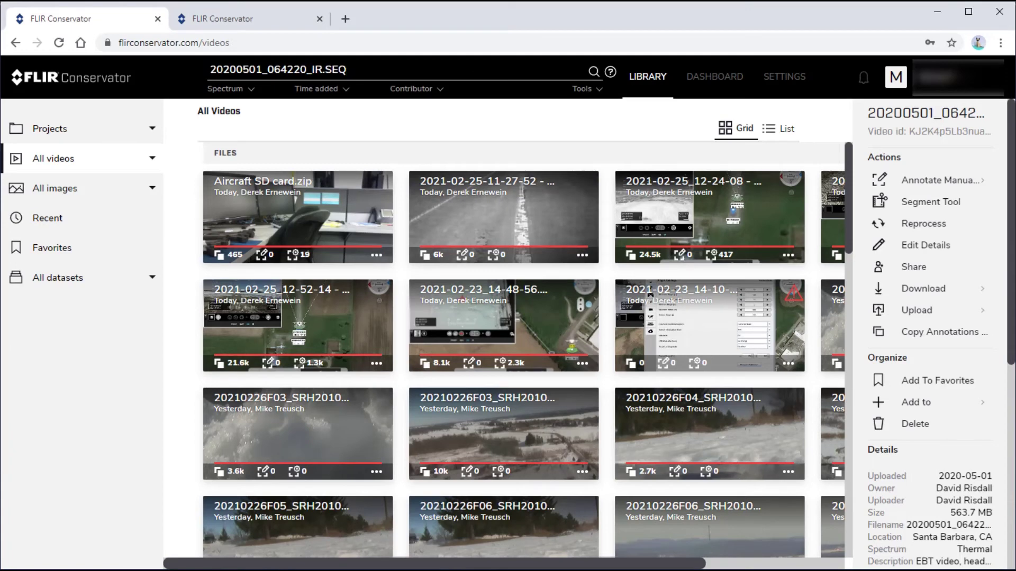
pyautogui.press('Return')
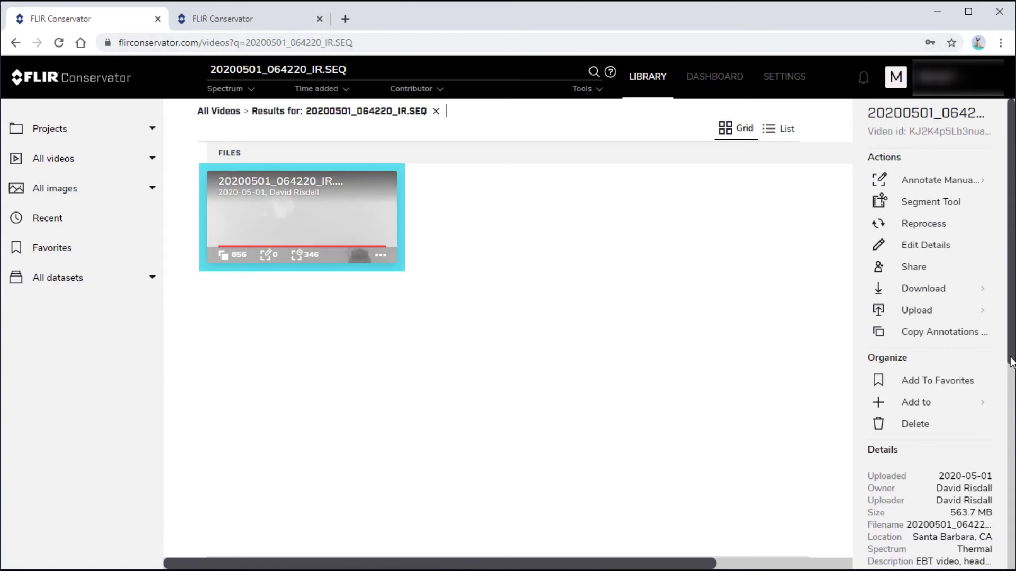
pyautogui.moveTo(1011, 365); pyautogui.dragTo(1012, 568)
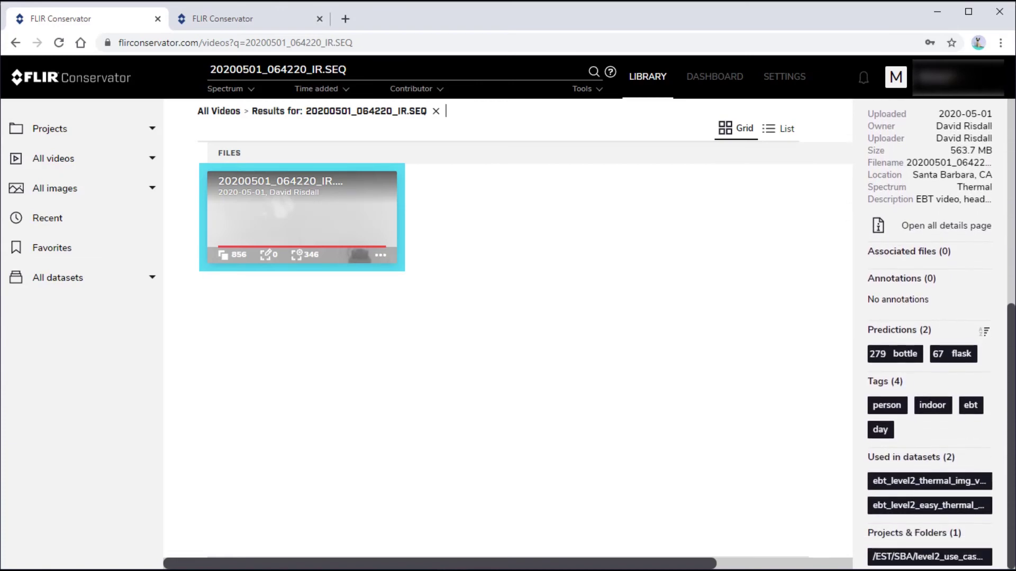
# Step: Open the project folder linked to the video, select 20200501_064220_IR.SEQ there, and view its associated datasets
pyautogui.click(907, 558)
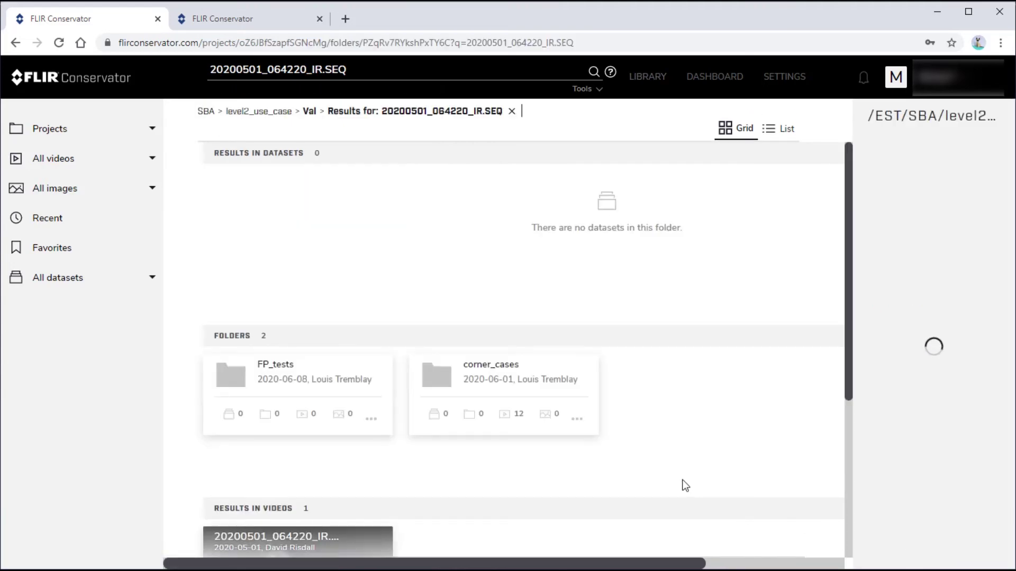
pyautogui.scroll(-5, 680, 484)
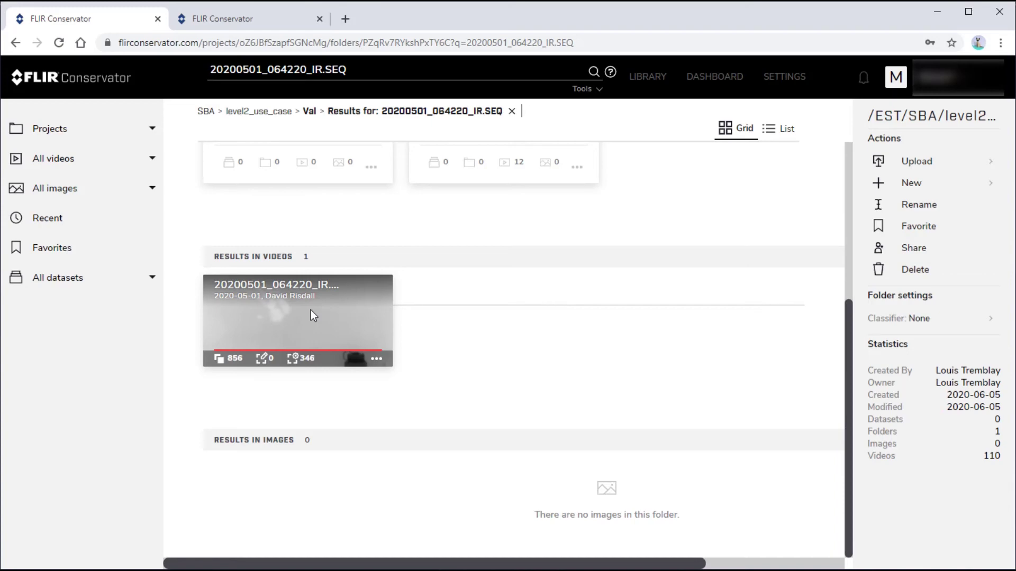
pyautogui.click(312, 315)
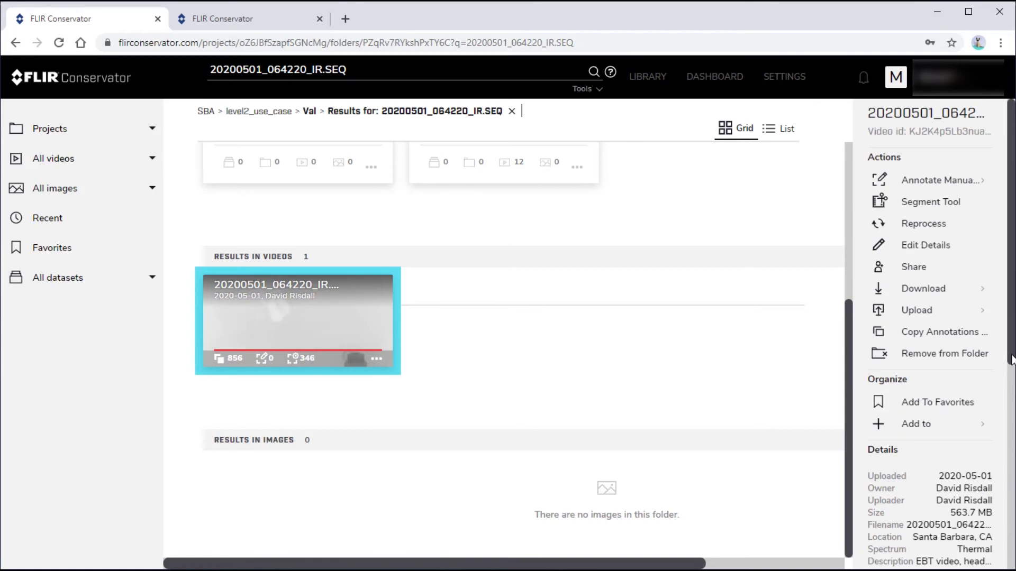
pyautogui.scroll(-1, 1011, 367)
pyautogui.moveTo(1011, 368); pyautogui.dragTo(1014, 569)
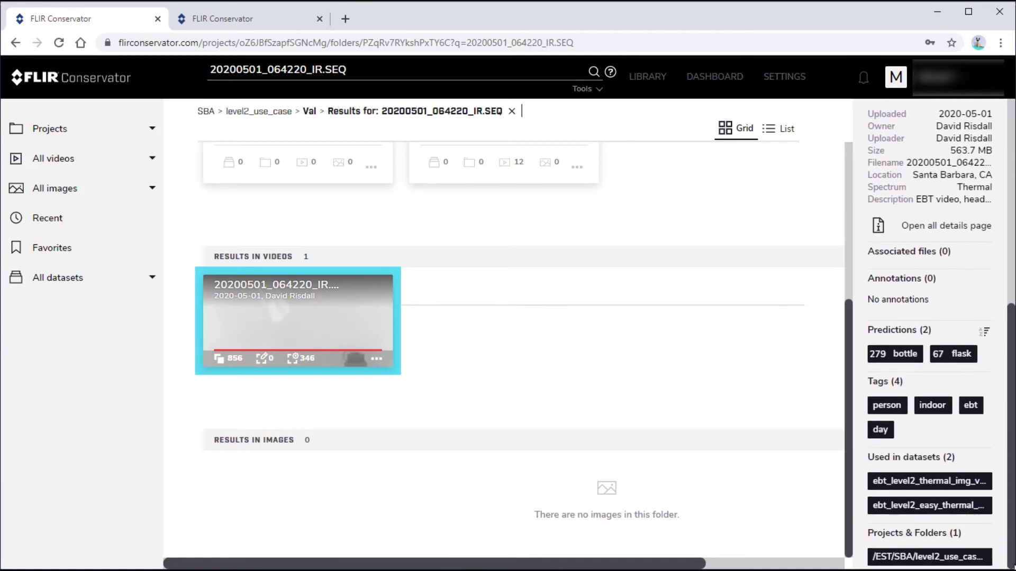
# Step: Open ebt_level2_thermal_img_val from the video's linked datasets and filter its images to source file 20200501_064220_IR.SEQ
pyautogui.click(905, 482)
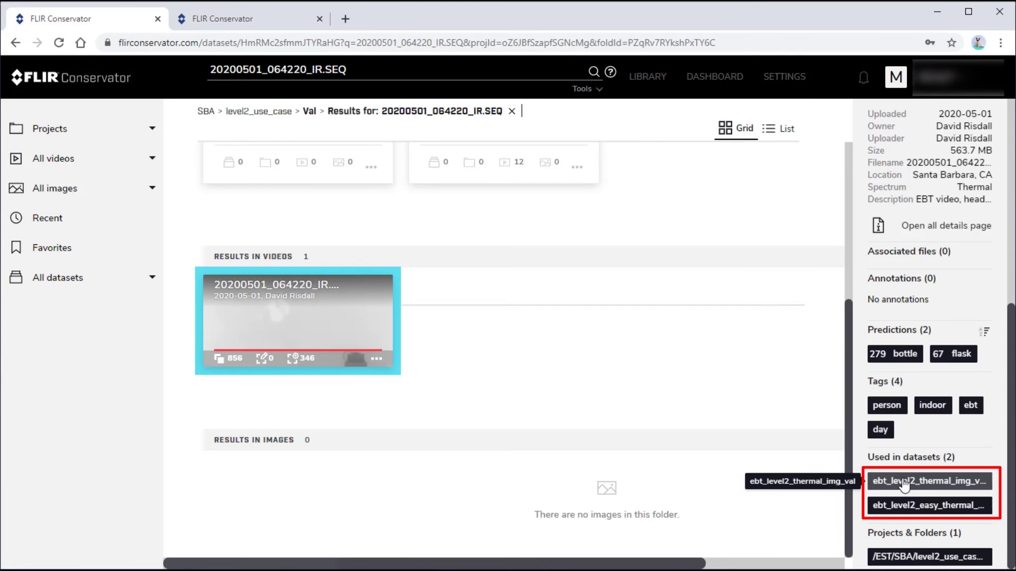
pyautogui.click(904, 484)
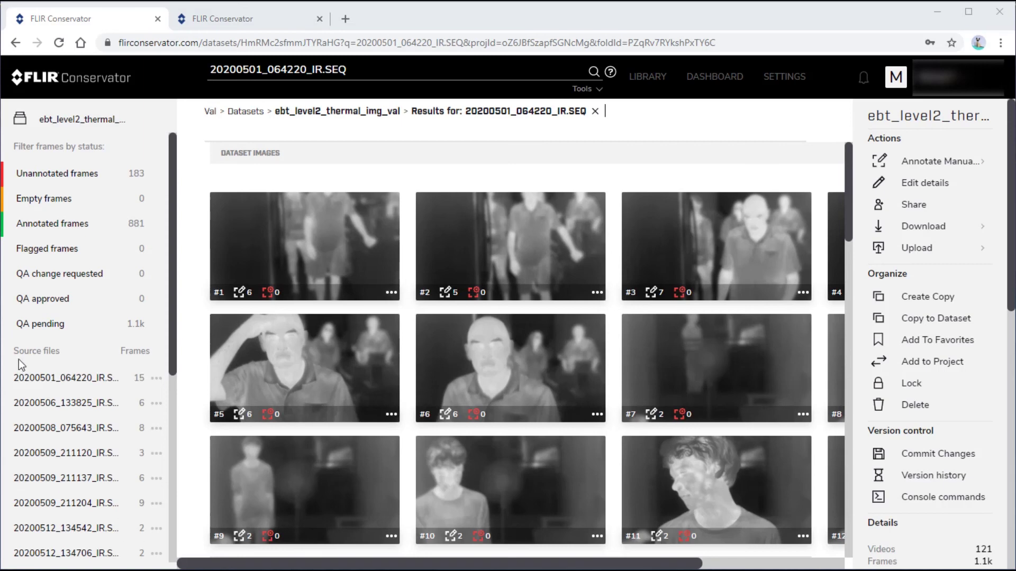
pyautogui.click(77, 378)
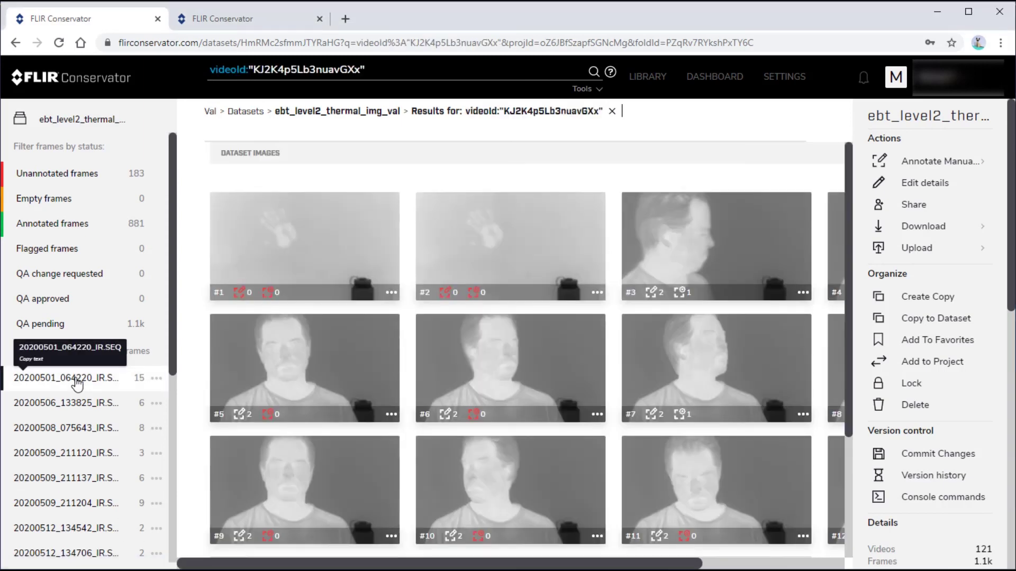